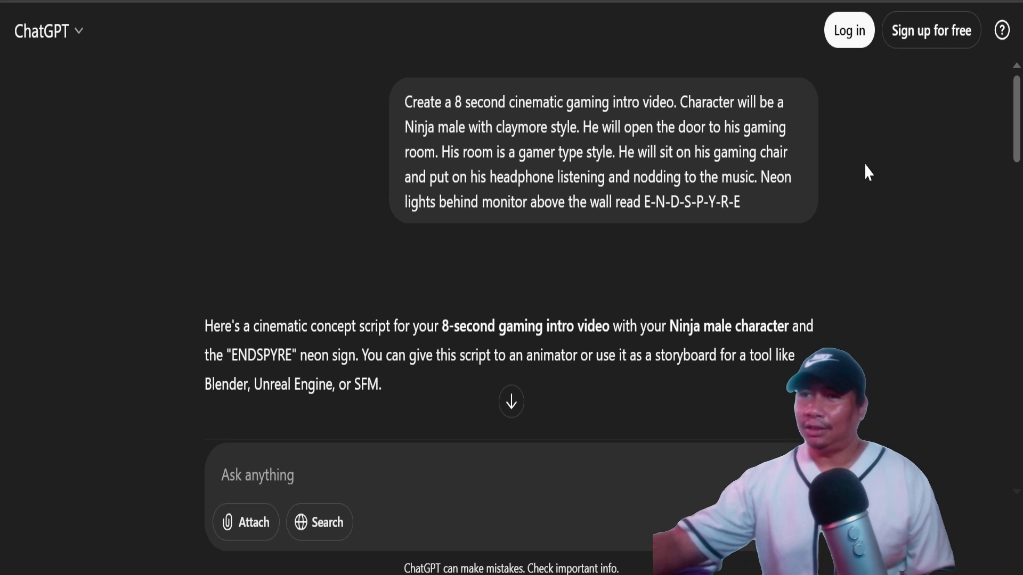
pyautogui.scroll(-5, 864, 164)
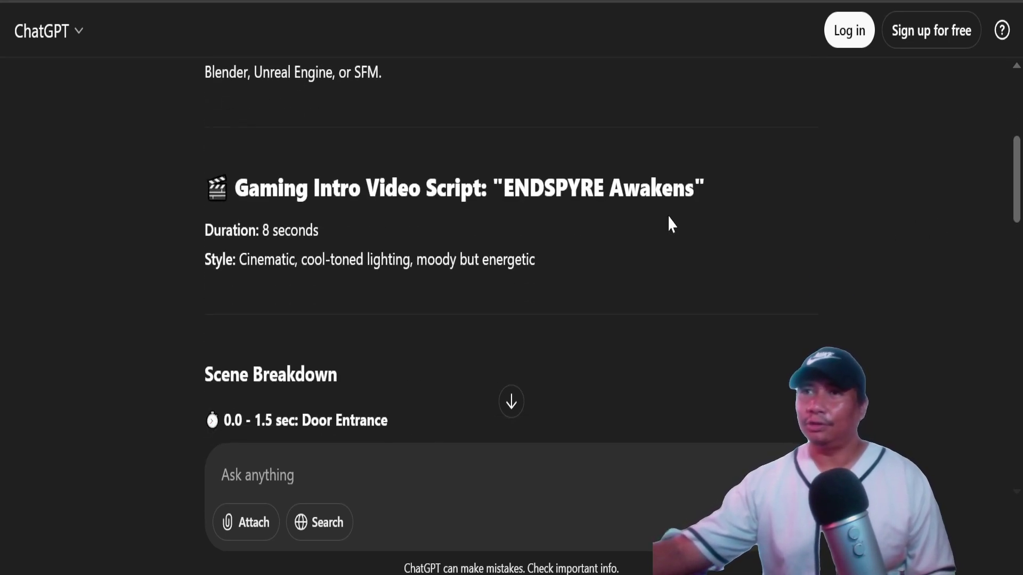
pyautogui.moveTo(205, 188); pyautogui.dragTo(745, 228)
pyautogui.scroll(-3, 745, 229)
pyautogui.scroll(-10, 745, 229)
pyautogui.scroll(-8, 745, 229)
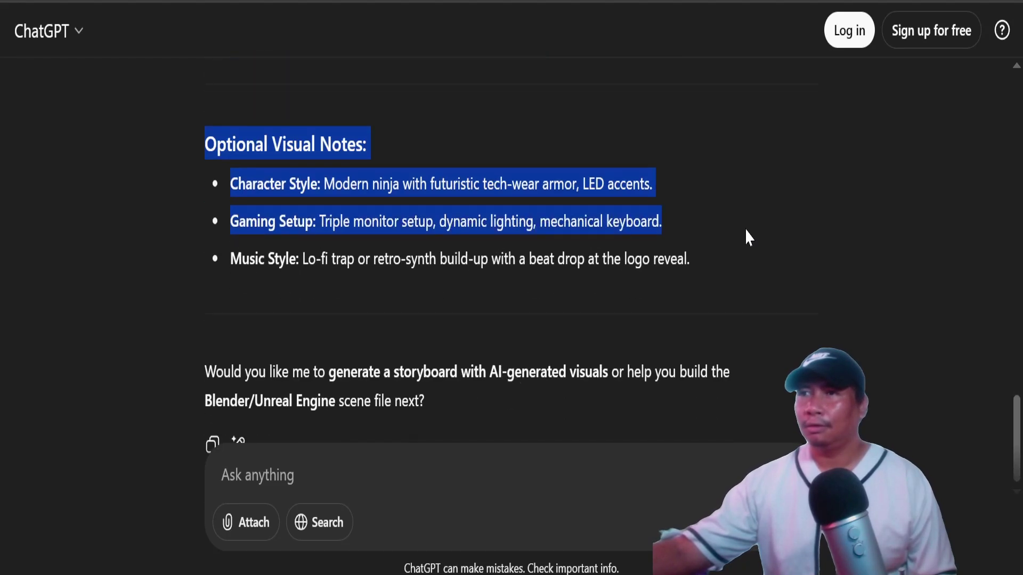
pyautogui.tripleClick(745, 236)
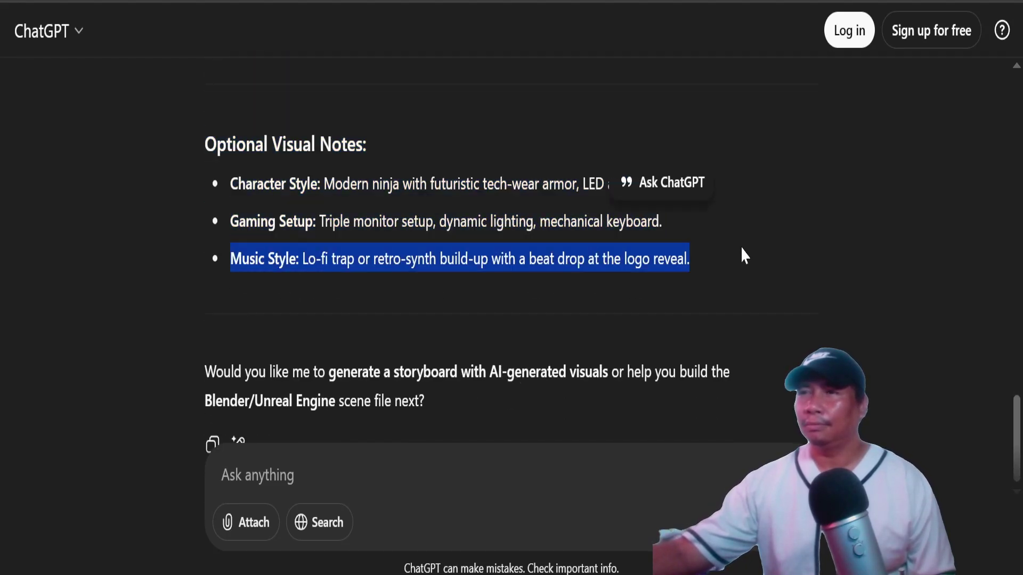
pyautogui.click(726, 260)
# Copy the whole gaming intro script, from the "ENDSPYRE Awakens" title through the Music Style note
pyautogui.moveTo(726, 278); pyautogui.dragTo(115, 156)
pyautogui.scroll(8, 114, 156)
pyautogui.scroll(15, 114, 156)
pyautogui.scroll(2, 115, 156)
pyautogui.rightClick(540, 221)
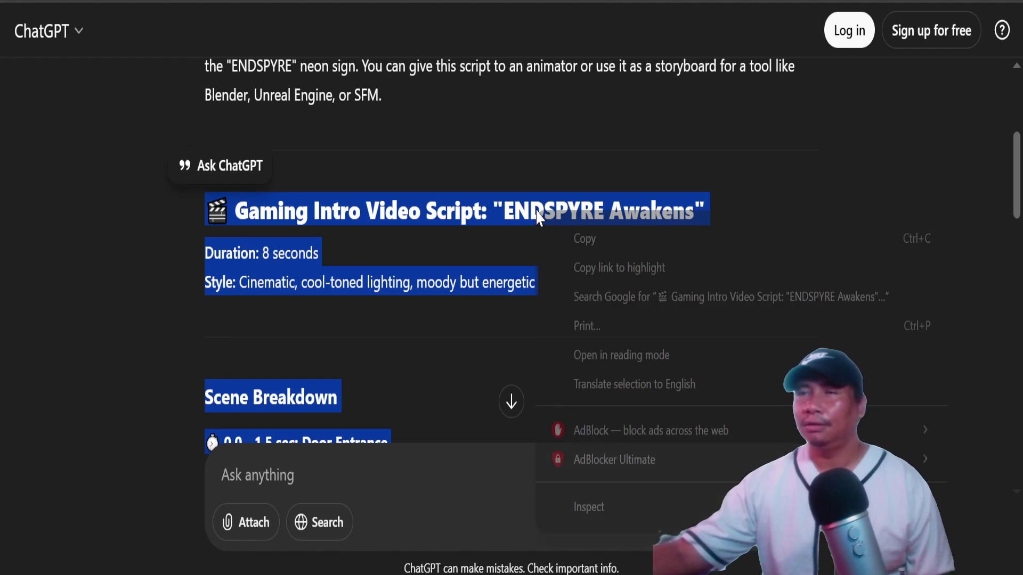
pyautogui.click(582, 234)
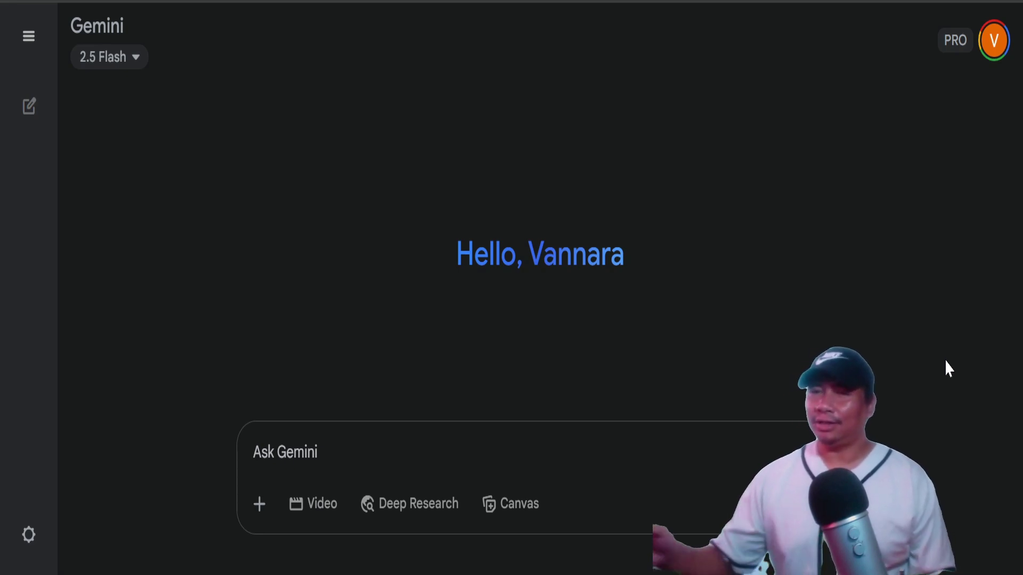
# Switch to Gemini and generate a video using the copied gaming intro script as the description
pyautogui.click(305, 519)
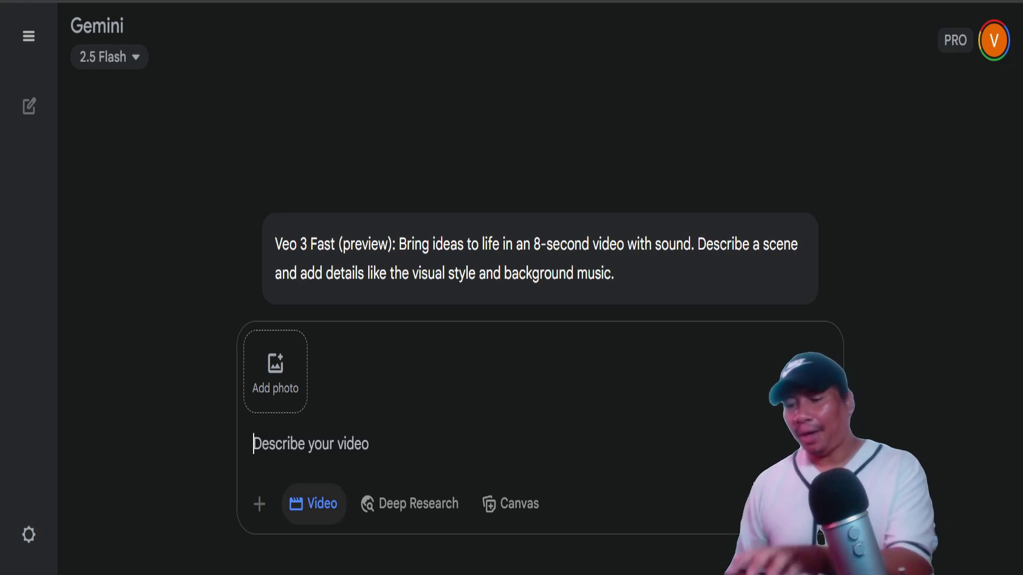
pyautogui.hotkey('ctrl', 'v')
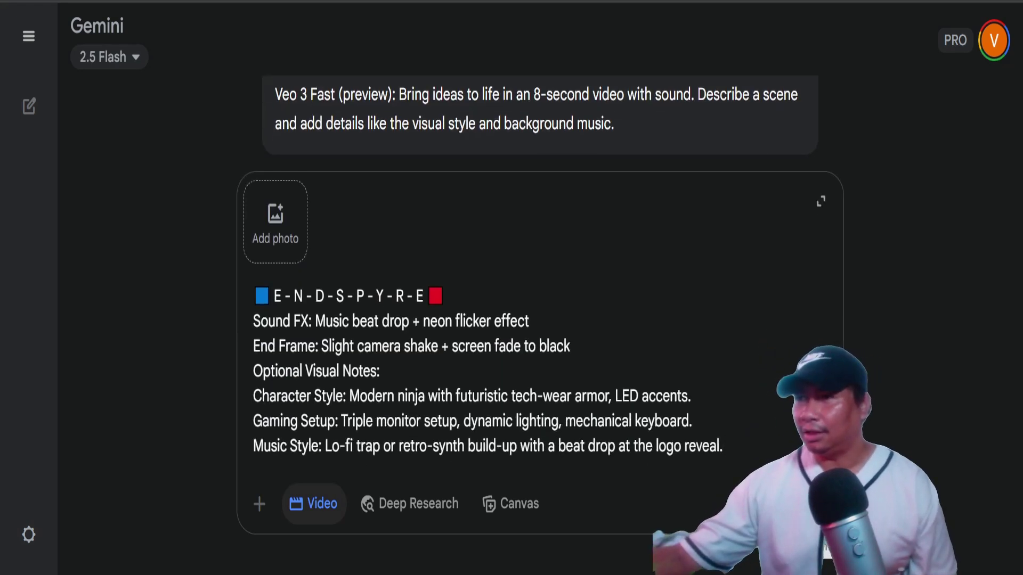
pyautogui.press('Return')
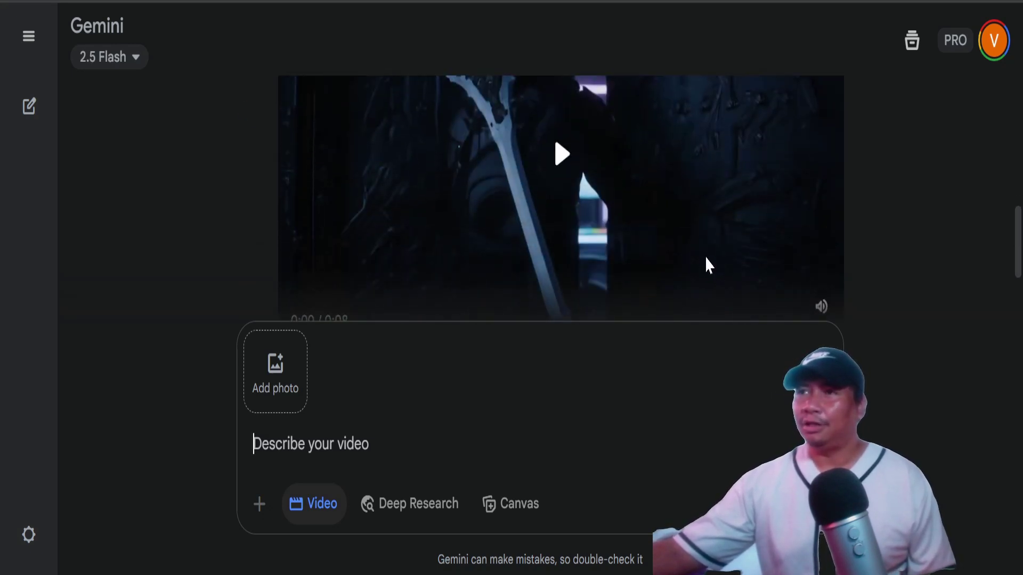
# Download the generated ninja intro video and open the downloaded file
pyautogui.click(561, 156)
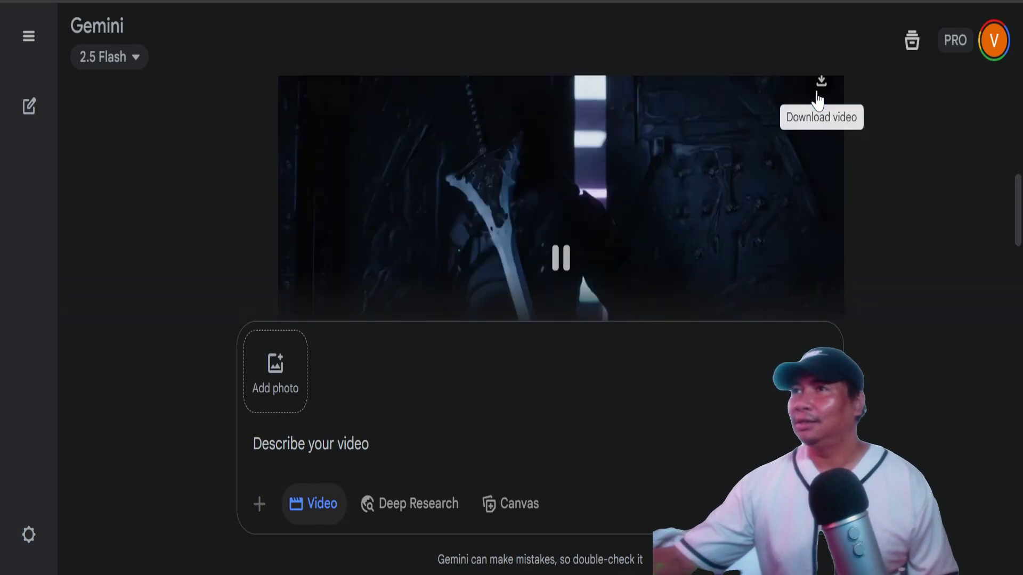
pyautogui.click(818, 90)
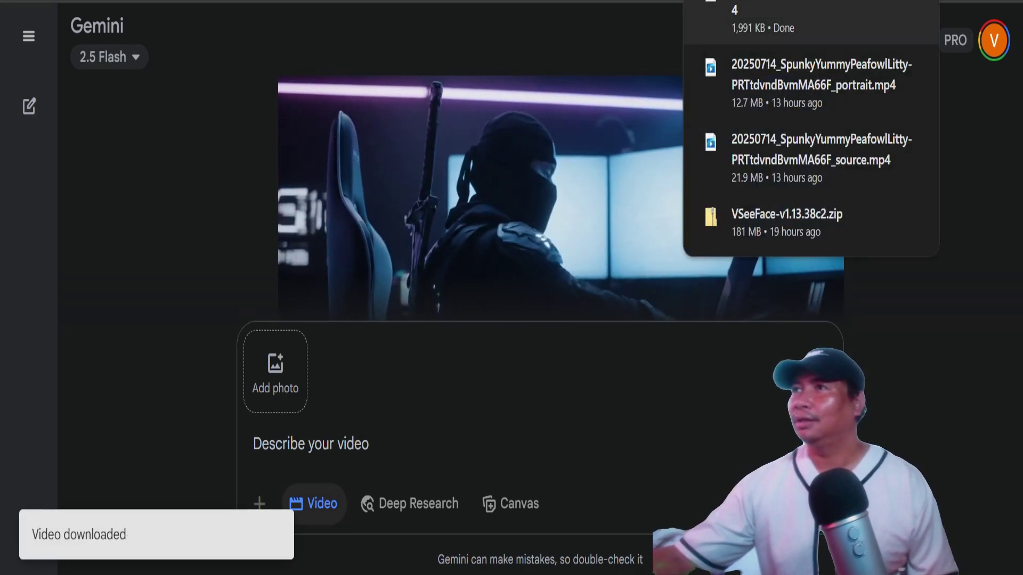
pyautogui.click(810, 5)
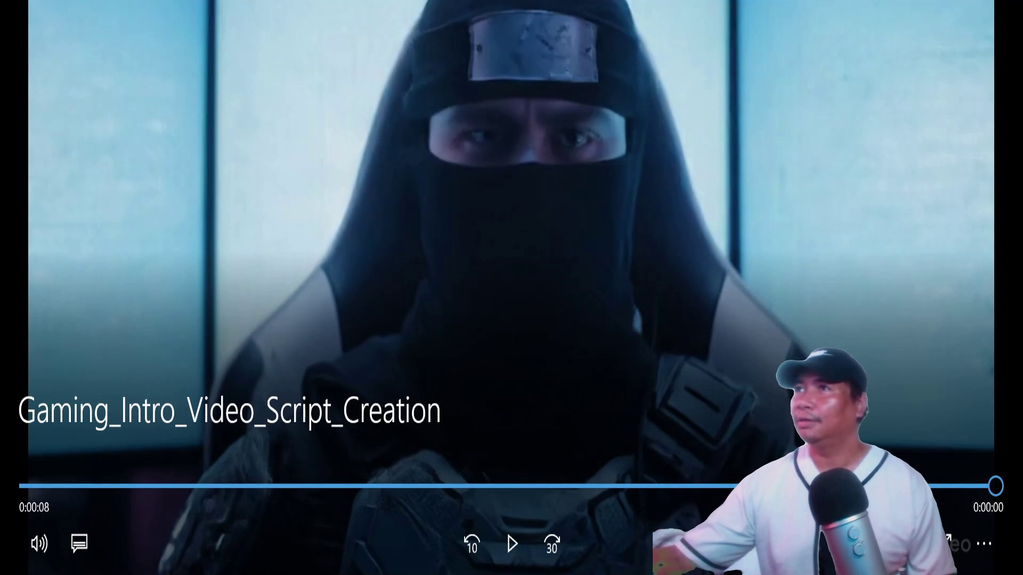
# Take the video player out of full screen, move it aside and pause the video still playing in Gemini
pyautogui.press('Escape')
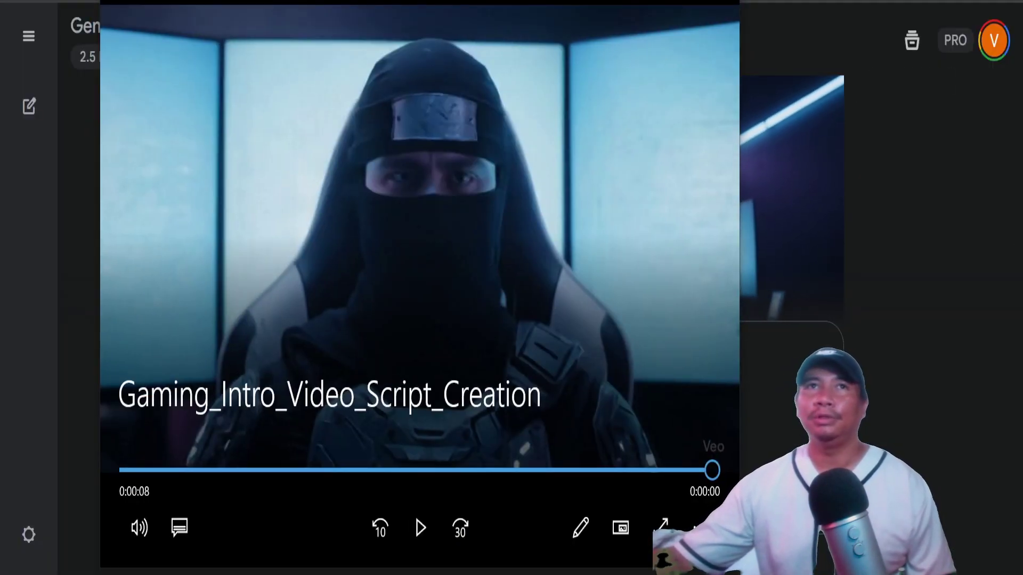
pyautogui.moveTo(102, 3); pyautogui.dragTo(282, 68)
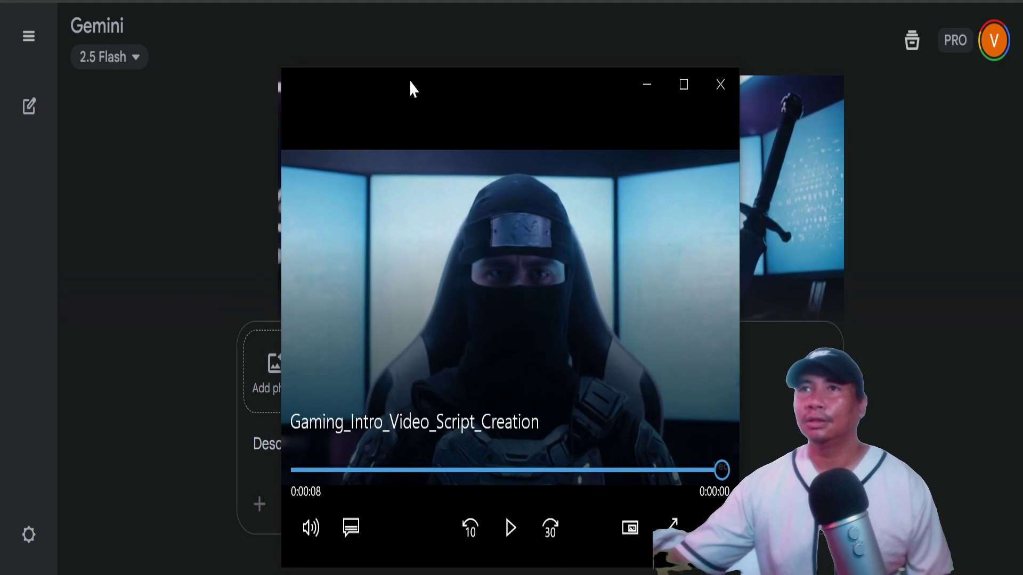
pyautogui.press('space')
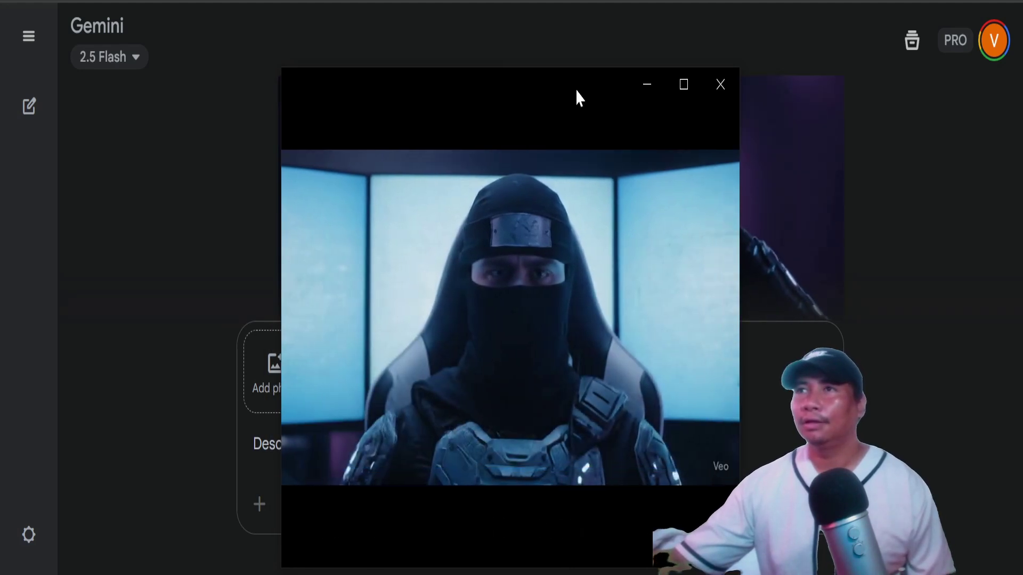
pyautogui.moveTo(579, 97); pyautogui.dragTo(589, 76)
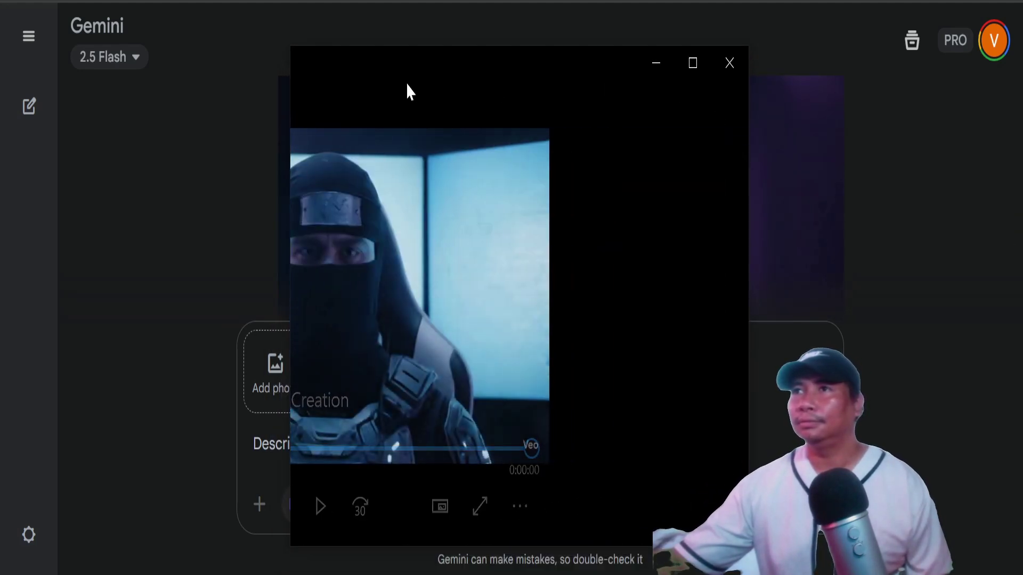
pyautogui.moveTo(589, 64); pyautogui.dragTo(377, 88)
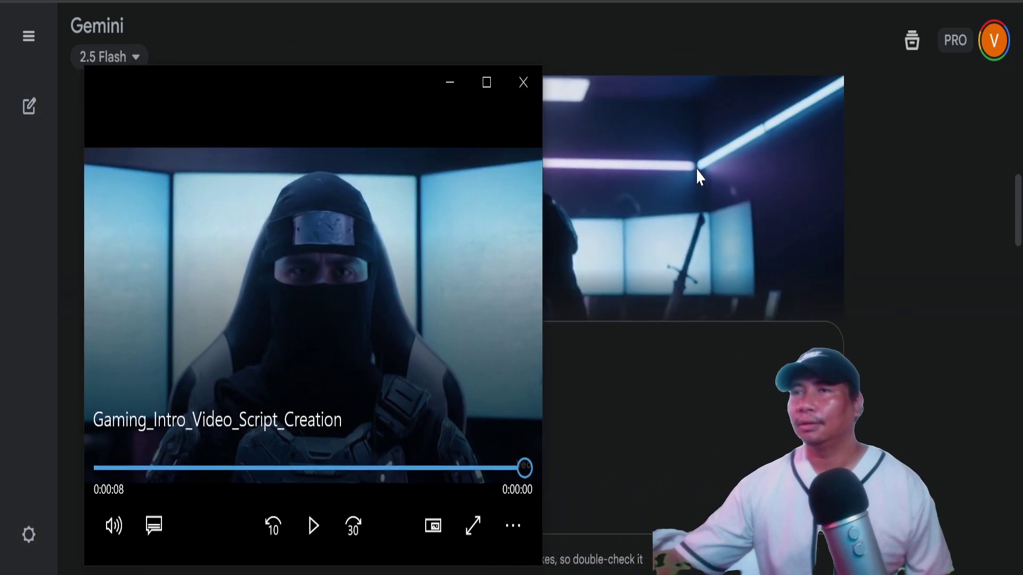
pyautogui.click(568, 257)
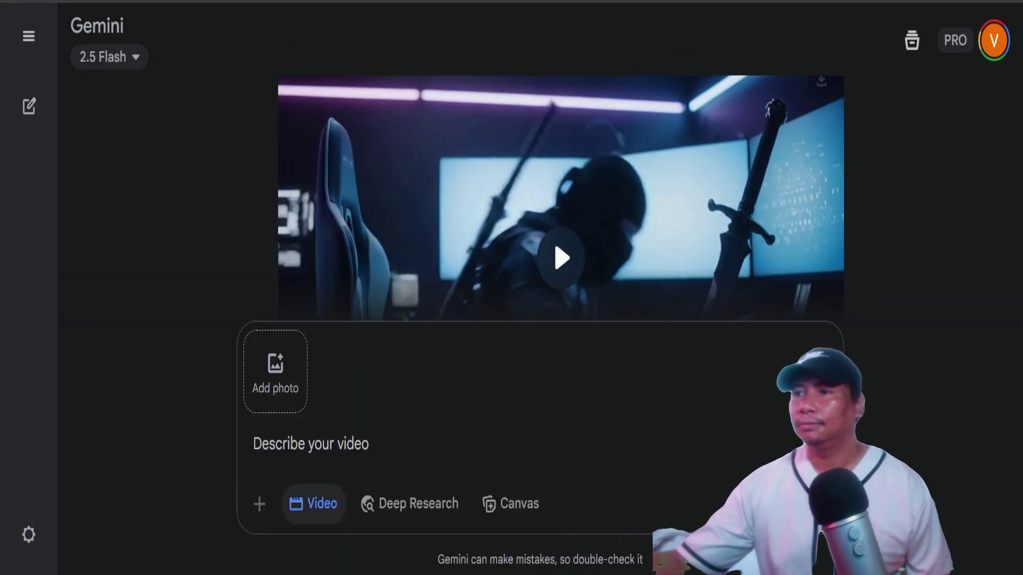
pyautogui.hotkey('alt', 'Tab')
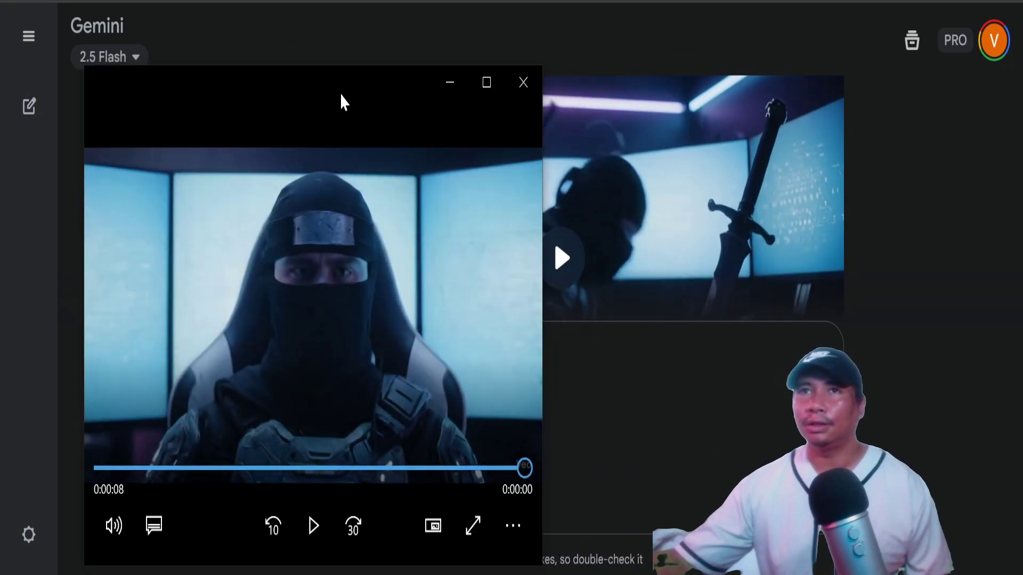
# Enlarge the player window to watch the Gaming_Intro_Video_Script_Creation video again, and minimise the player
pyautogui.moveTo(343, 100); pyautogui.dragTo(541, 80)
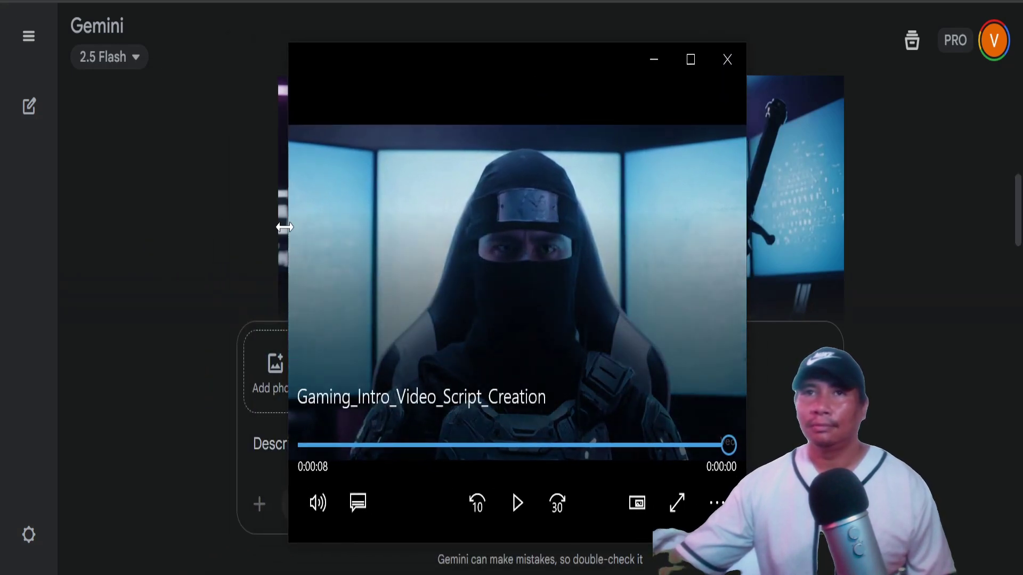
pyautogui.moveTo(285, 230); pyautogui.dragTo(109, 278)
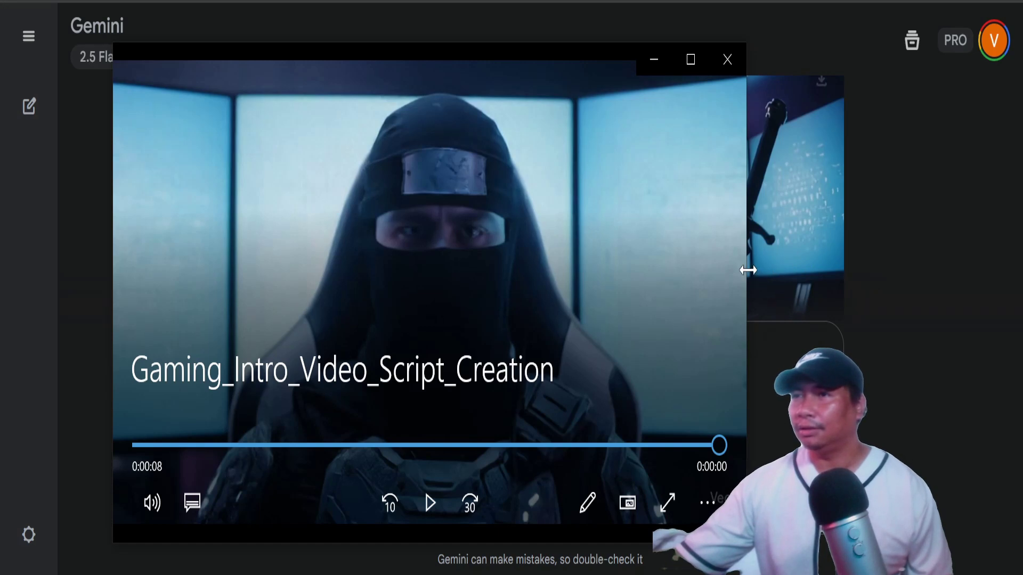
pyautogui.moveTo(747, 268); pyautogui.dragTo(926, 264)
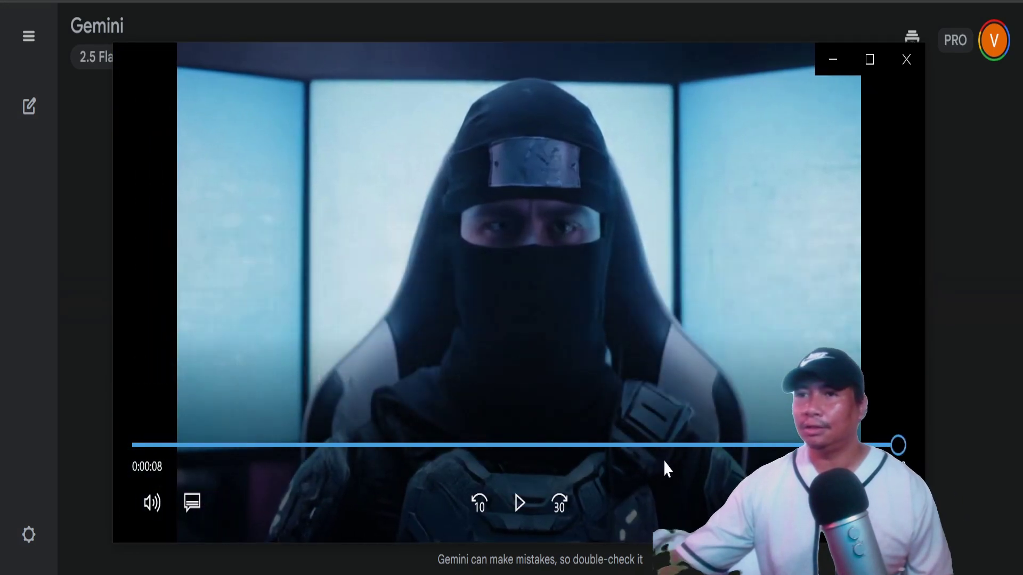
pyautogui.click(519, 506)
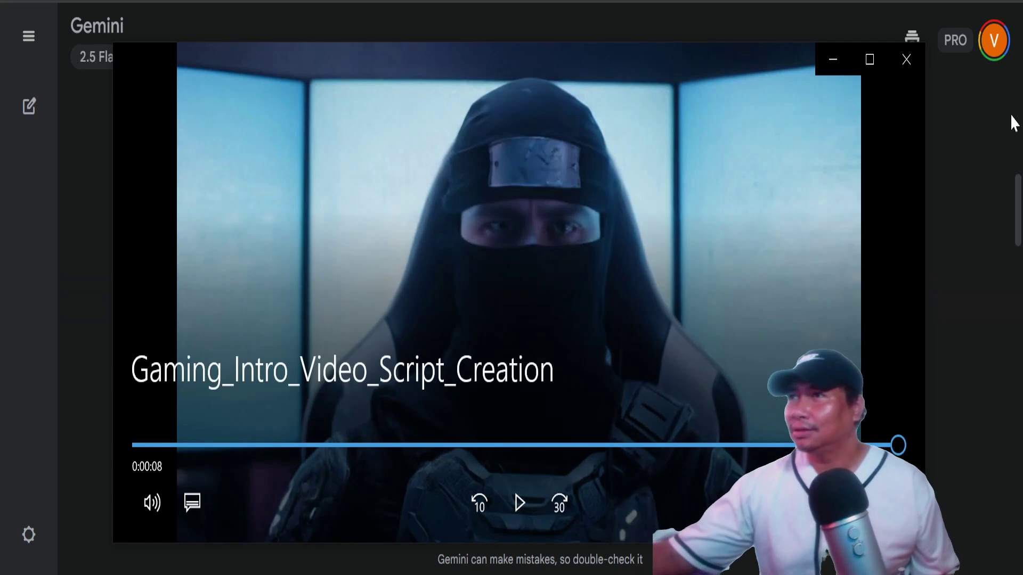
pyautogui.click(833, 59)
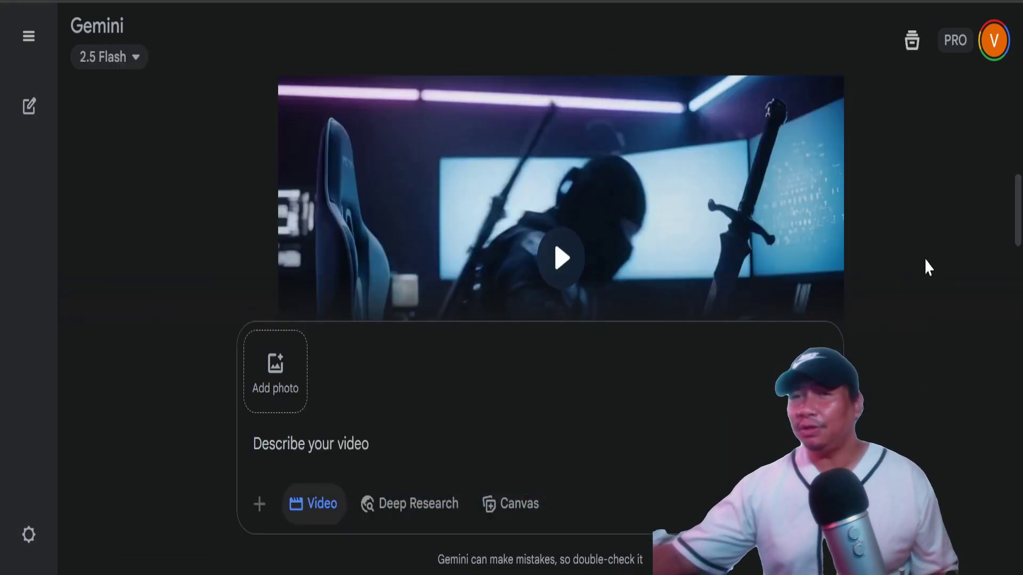